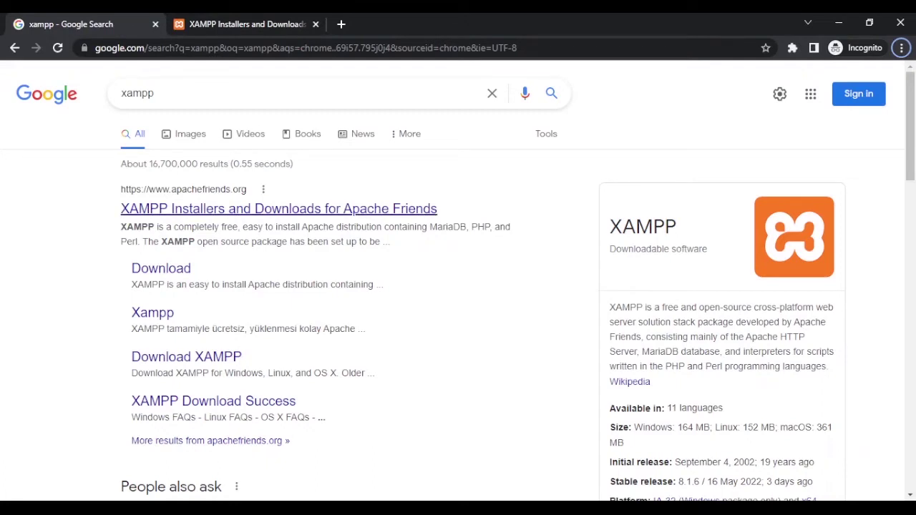
# Switch to the already-open XAMPP downloads tab in Chrome.
pyautogui.hotkey('ctrl', 'Tab')
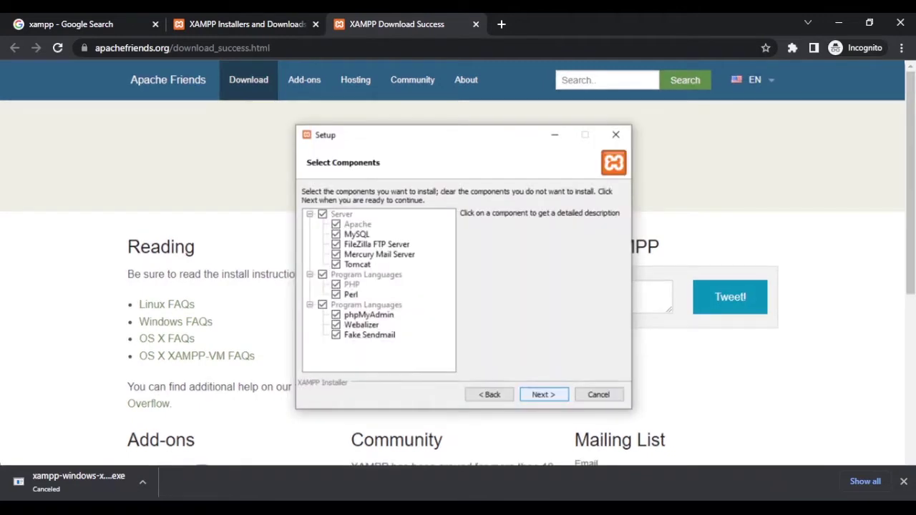
# Keep the default components and change the install folder from the occupied C:\xampp to C:\xampp2.
pyautogui.press('Return')
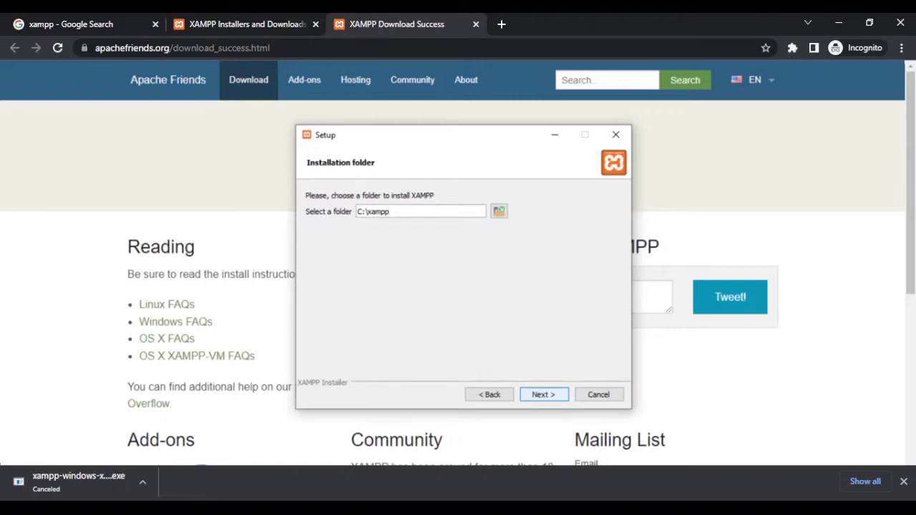
pyautogui.press('Return')
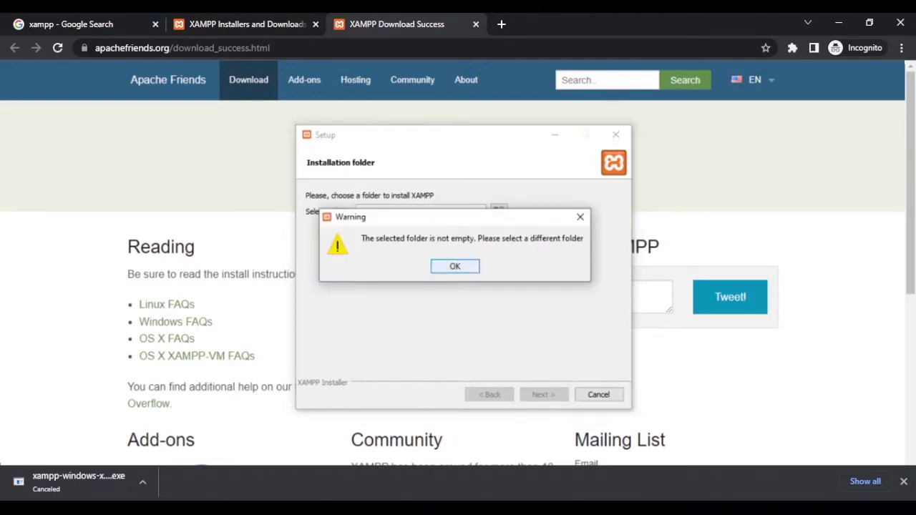
pyautogui.press('Return')
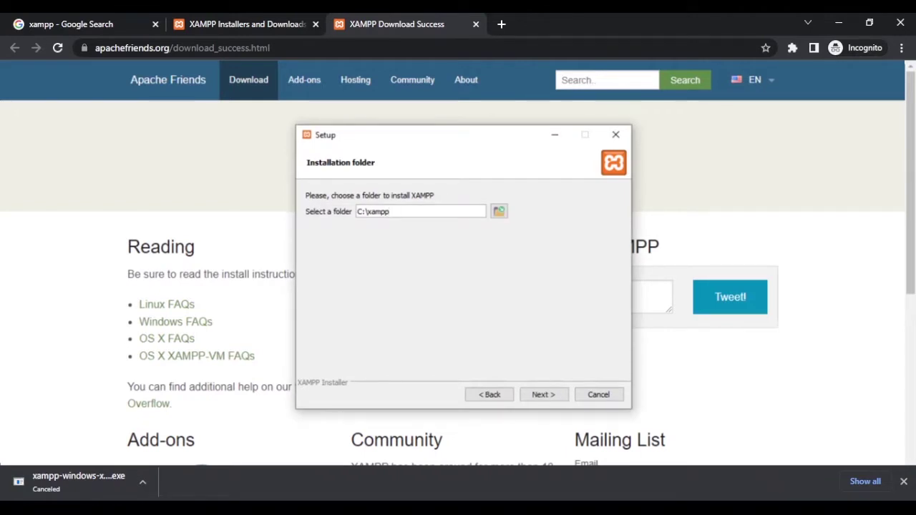
pyautogui.write('2')
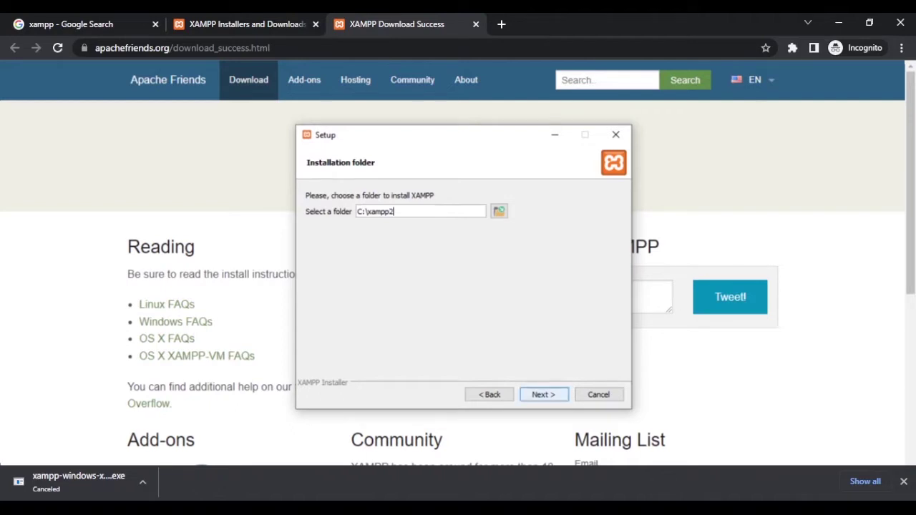
pyautogui.press('Return')
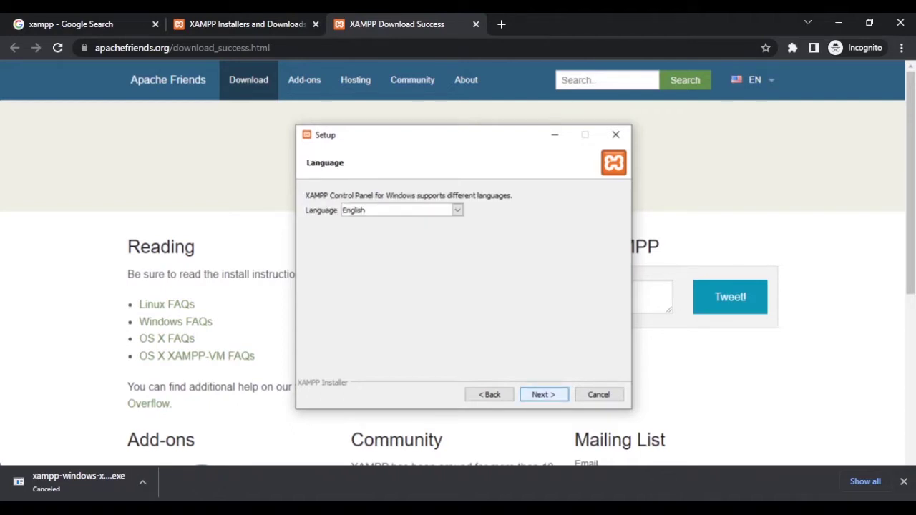
# Keep English, turn off Learn more about Bitnami, and continue to ready-to-install.
pyautogui.press('Return')
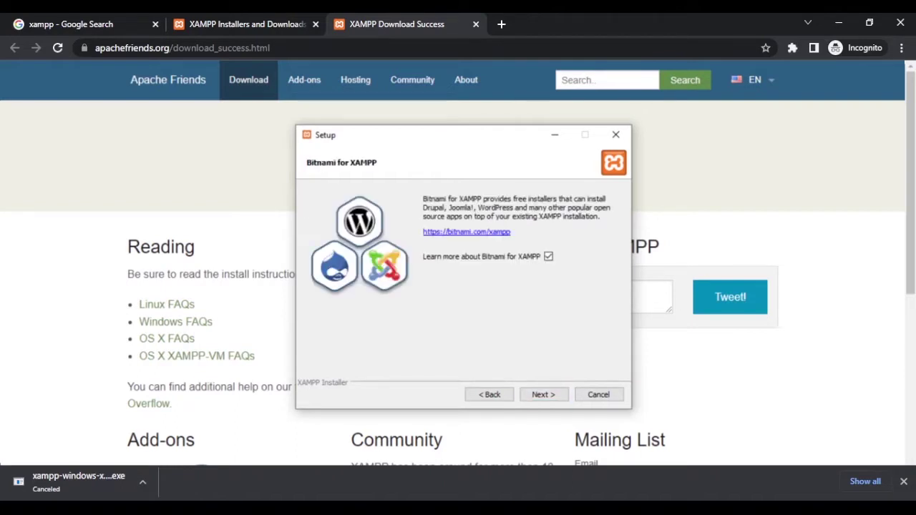
pyautogui.click(548, 256)
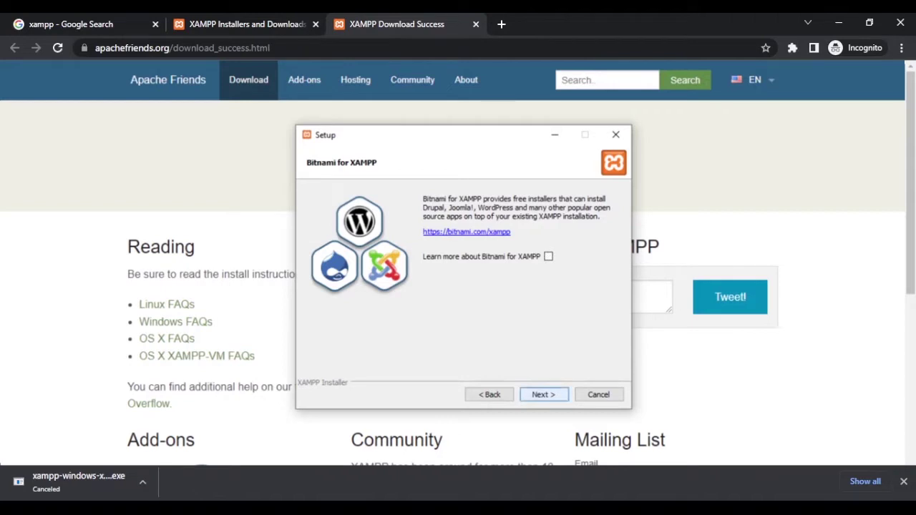
pyautogui.click(543, 394)
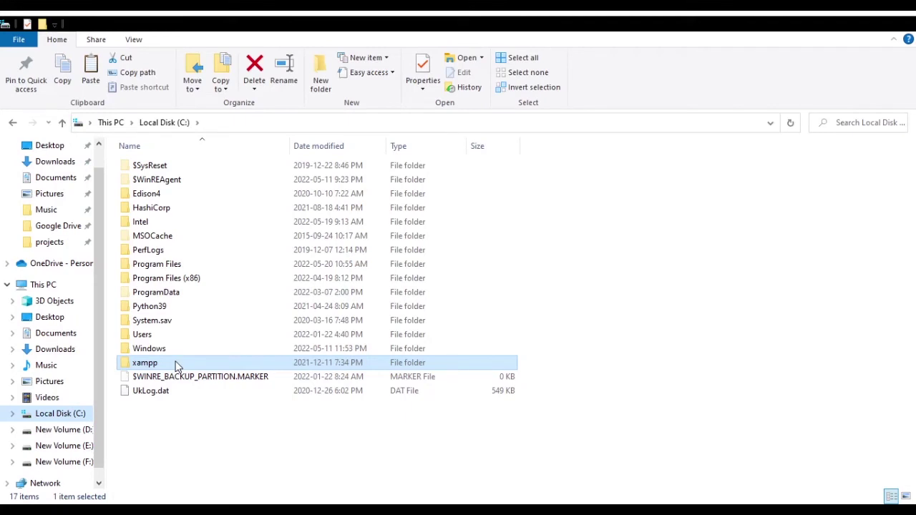
# Open the C:\xampp folder, then search Windows for xampp.
pyautogui.doubleClick(177, 365)
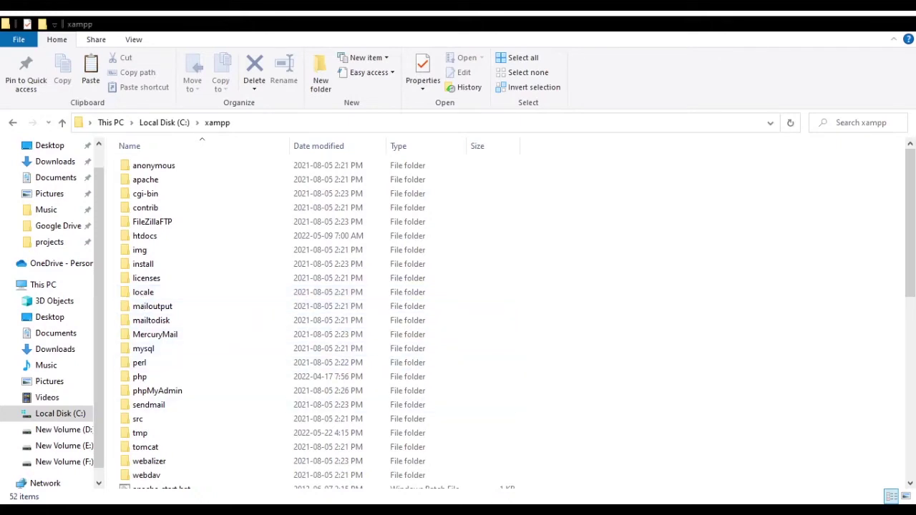
pyautogui.press('super')
pyautogui.write('xampp')
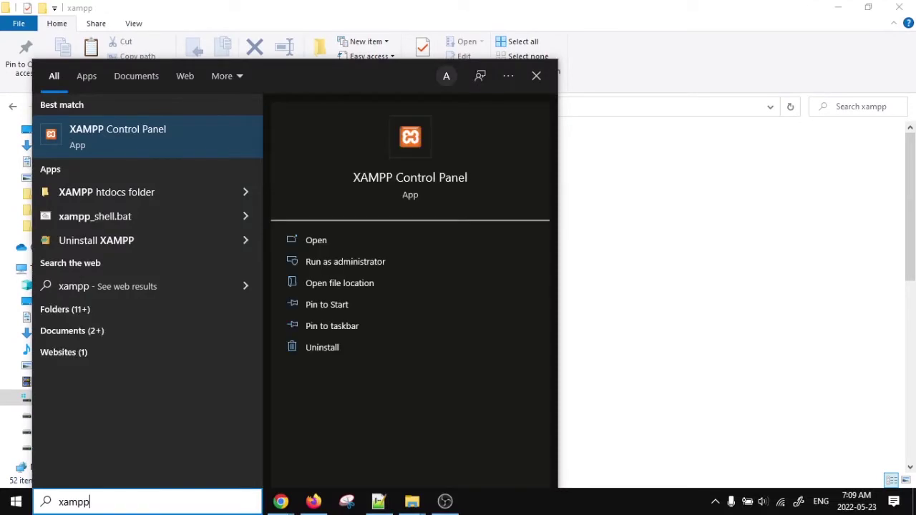
# Launch XAMPP Control Panel and start Apache on ports 80 and 443.
pyautogui.press('Return')
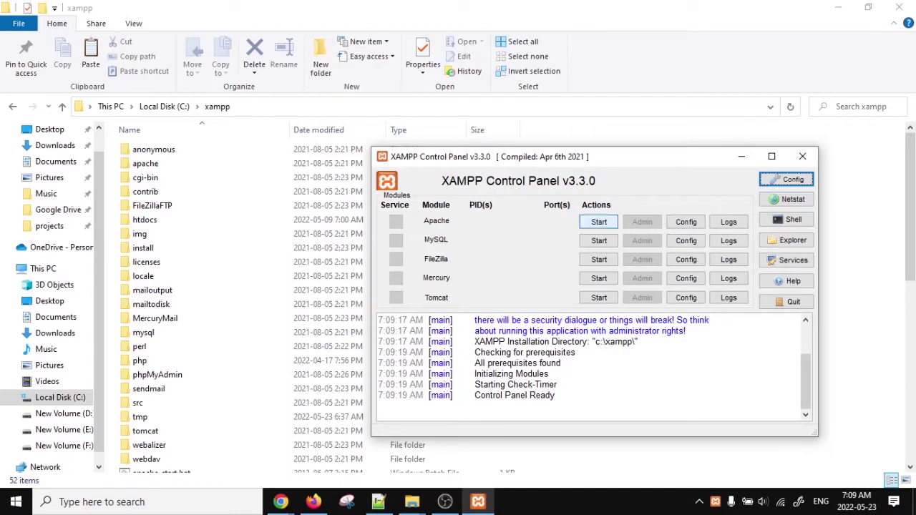
pyautogui.click(599, 222)
pyautogui.click(599, 222)
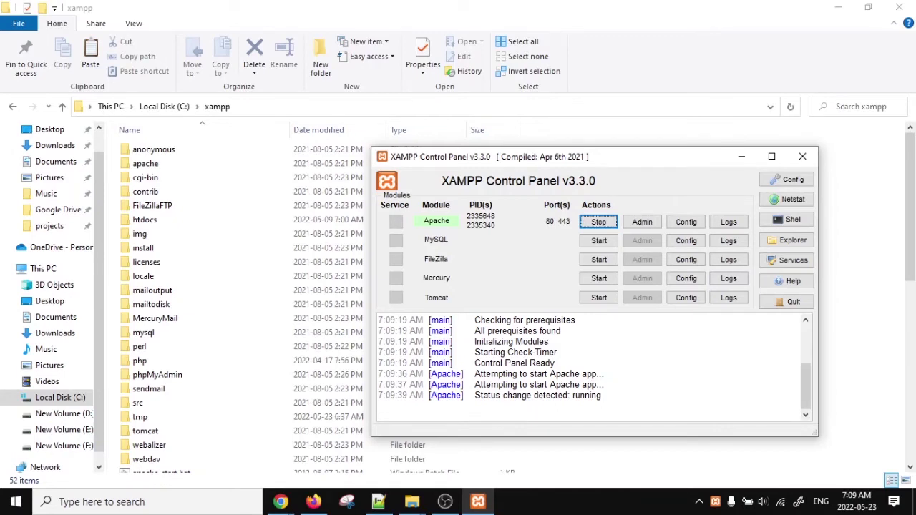
# Close the control panel and create an empty index.php in C:\xampp\htdocs\php_course.
pyautogui.click(802, 156)
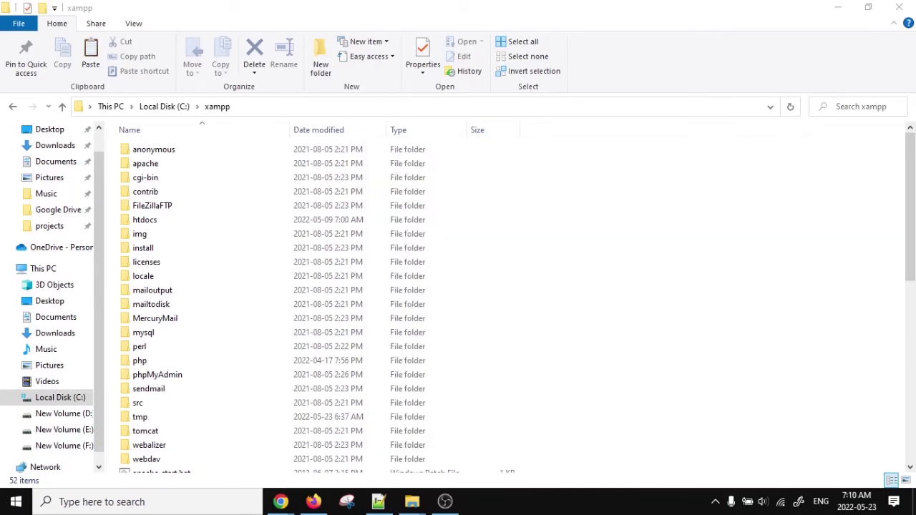
pyautogui.click(281, 220)
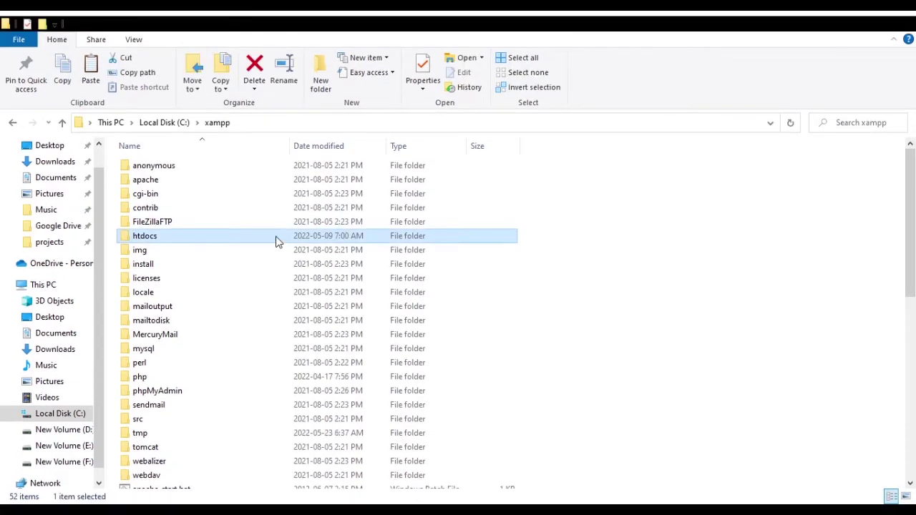
pyautogui.doubleClick(277, 241)
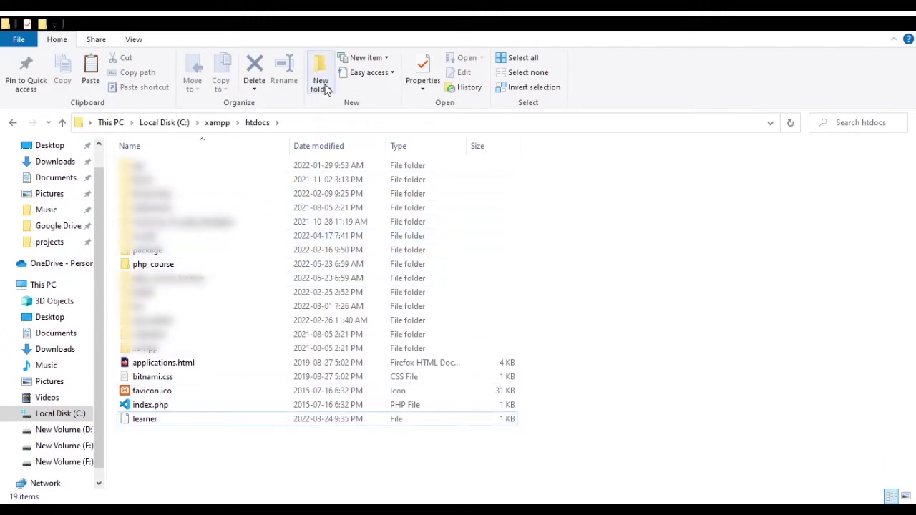
pyautogui.doubleClick(193, 270)
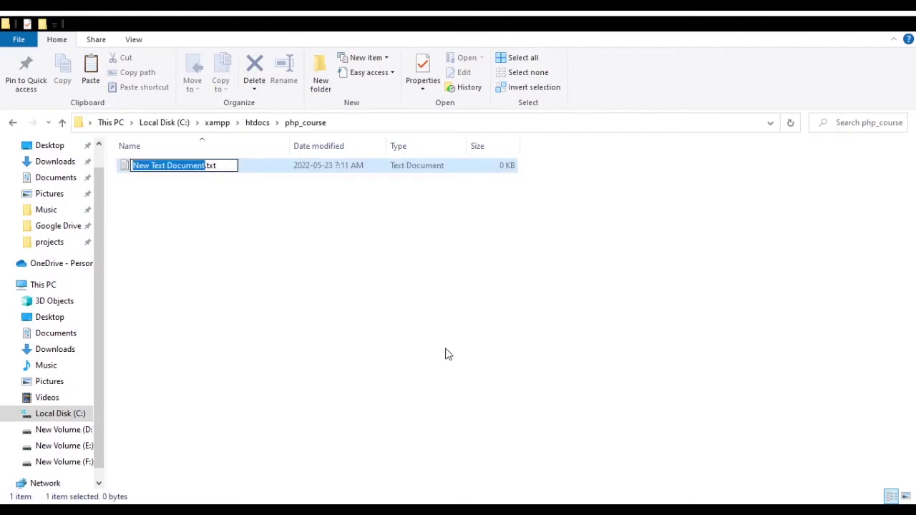
pyautogui.write('index.php')
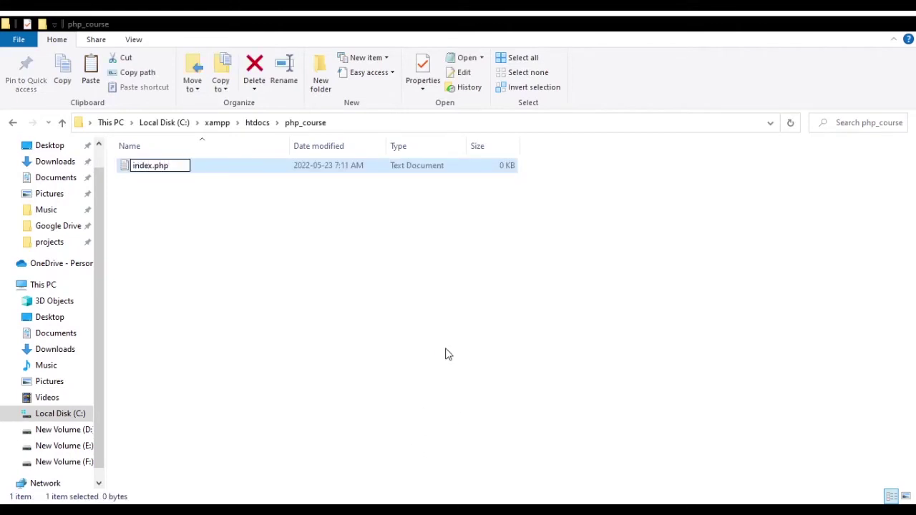
pyautogui.press('Return')
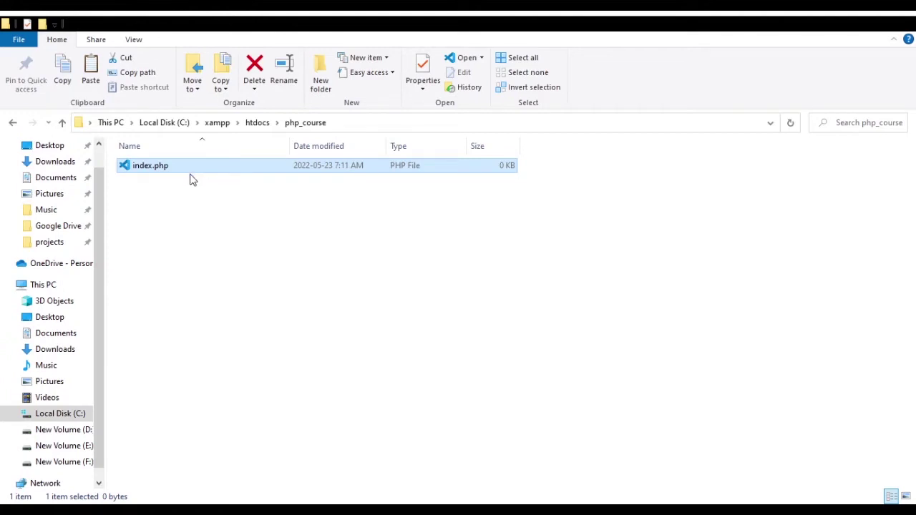
pyautogui.click(203, 226)
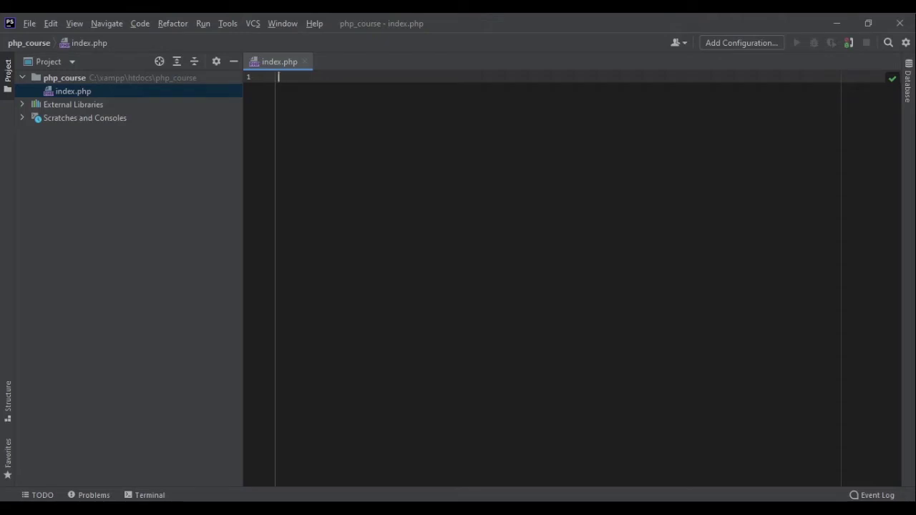
# Type an opening <?php tag, a closing ?> tag and test text into index.php.
pyautogui.write('<?php')
pyautogui.press('Return')
pyautogui.press('Return')
pyautogui.write('?>')
pyautogui.press('Return')
pyautogui.press('Return')
pyautogui.press('Return')
pyautogui.press('Return')
pyautogui.press('Up')
pyautogui.write('a')
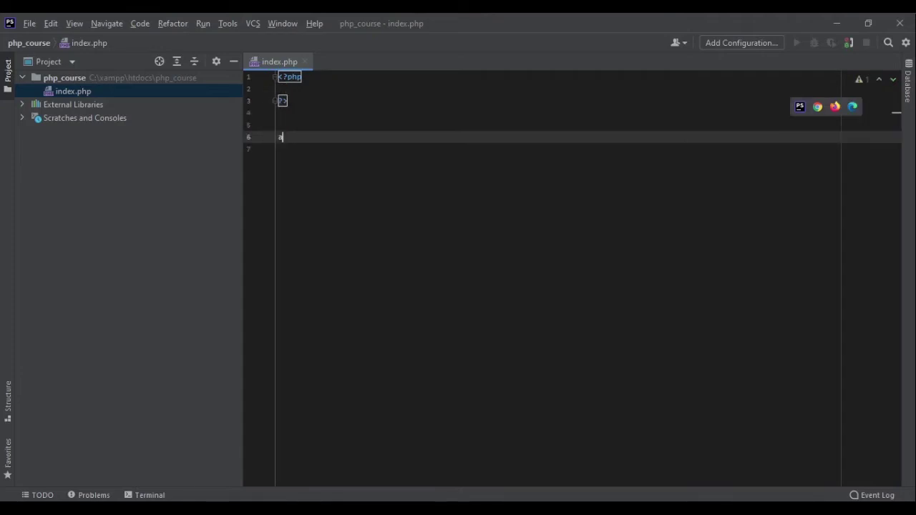
pyautogui.write('sdasdasdasd')
# Remove the test text, extra blank lines and closing ?> tag, leaving only <?php.
pyautogui.press('Up')
pyautogui.press('Up')
pyautogui.press('Up')
pyautogui.press('Up')
pyautogui.press('Up')
pyautogui.press('Home')
pyautogui.press('Return')
pyautogui.press('Up')
pyautogui.write('asdasdasdasd')
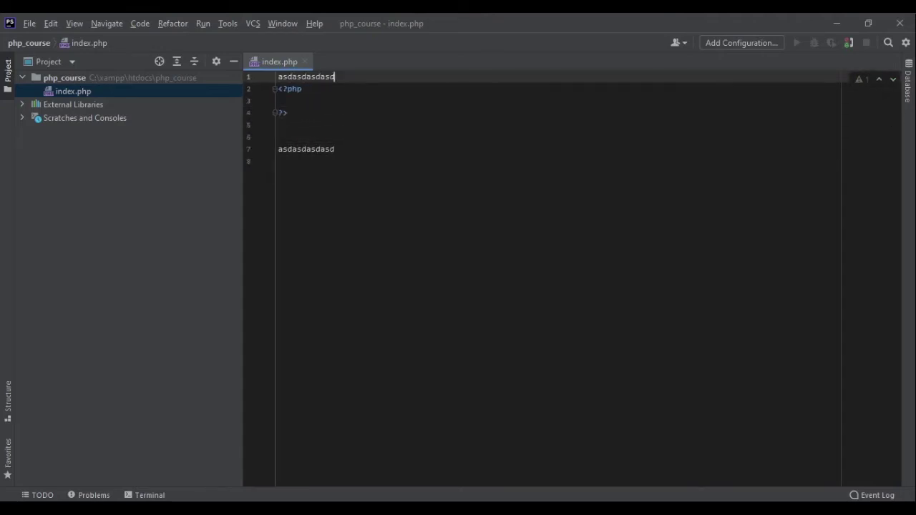
pyautogui.hotkey('ctrl', 'z')
pyautogui.hotkey('ctrl', 'z')
pyautogui.hotkey('ctrl', 'z')
pyautogui.hotkey('ctrl', 'z')
pyautogui.hotkey('ctrl', 'z')
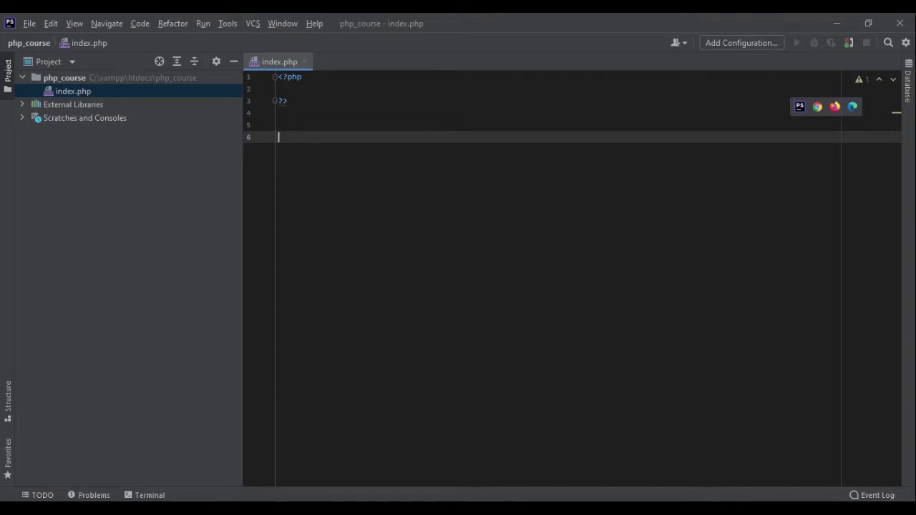
pyautogui.hotkey('ctrl', 'z')
pyautogui.hotkey('ctrl', 'z')
pyautogui.hotkey('ctrl', 'z')
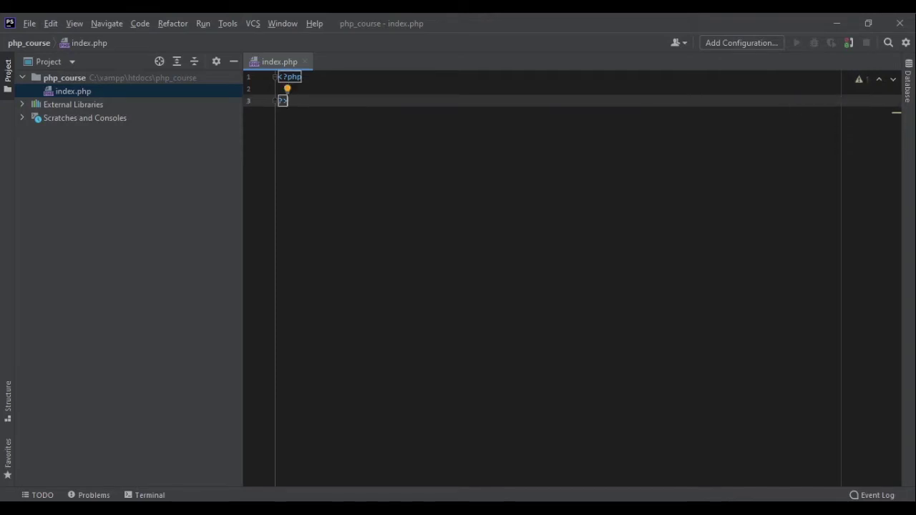
pyautogui.press('BackSpace')
pyautogui.press('BackSpace')
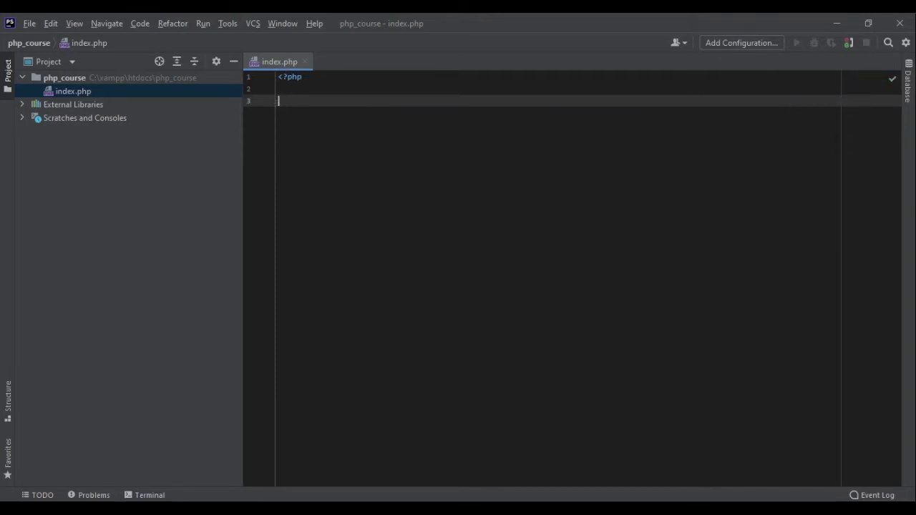
# Add a line after <?php reading echo "hello world!";.
pyautogui.hotkey('shift', 'Up')
pyautogui.hotkey('shift', 'Up')
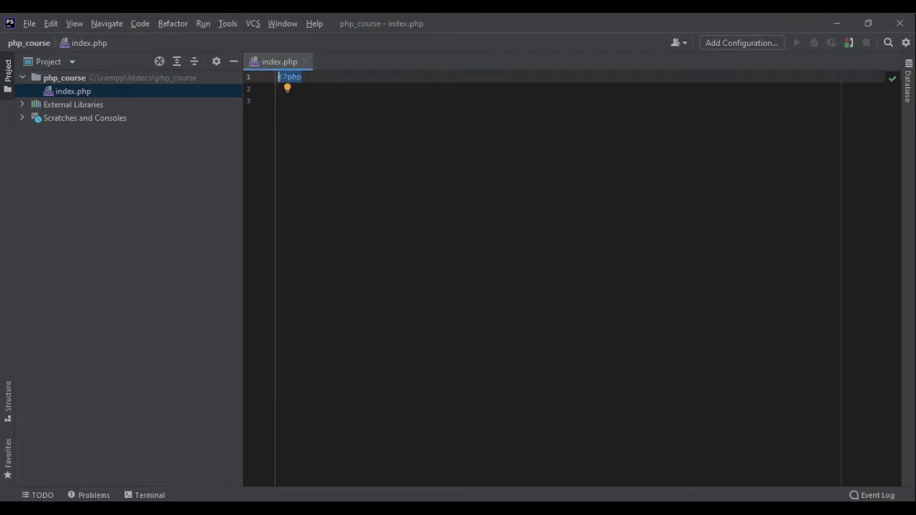
pyautogui.press('End')
pyautogui.press('Return')
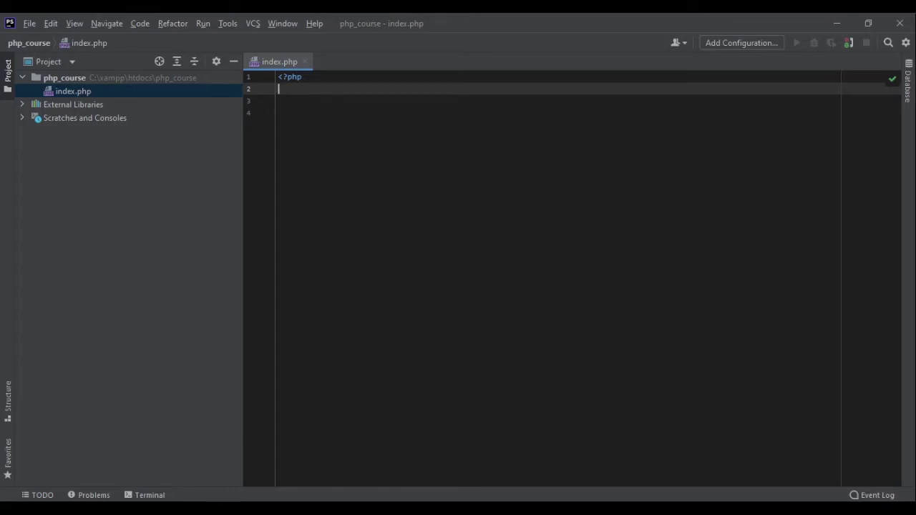
pyautogui.write('print(')
pyautogui.press('BackSpace')
pyautogui.press('BackSpace')
pyautogui.press('BackSpace')
pyautogui.press('BackSpace')
pyautogui.press('BackSpace')
pyautogui.press('BackSpace')
pyautogui.write('echo')
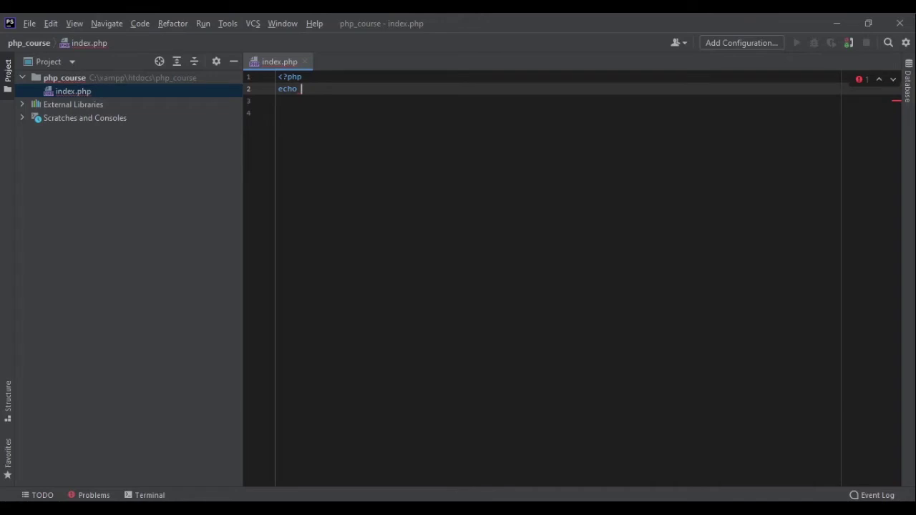
pyautogui.press('BackSpace')
pyautogui.write('(')
pyautogui.press('BackSpace')
pyautogui.write('"')
pyautogui.write('hello world!";')
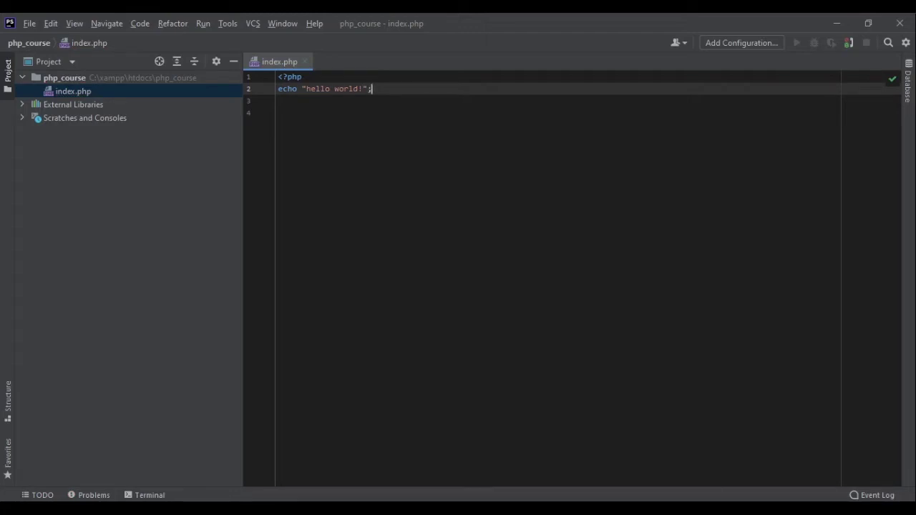
# Try wrapping "hello world!" in parentheses, then undo back to plain echo.
pyautogui.moveTo(368, 89); pyautogui.dragTo(301, 88)
pyautogui.hotkey('ctrl', 'c')
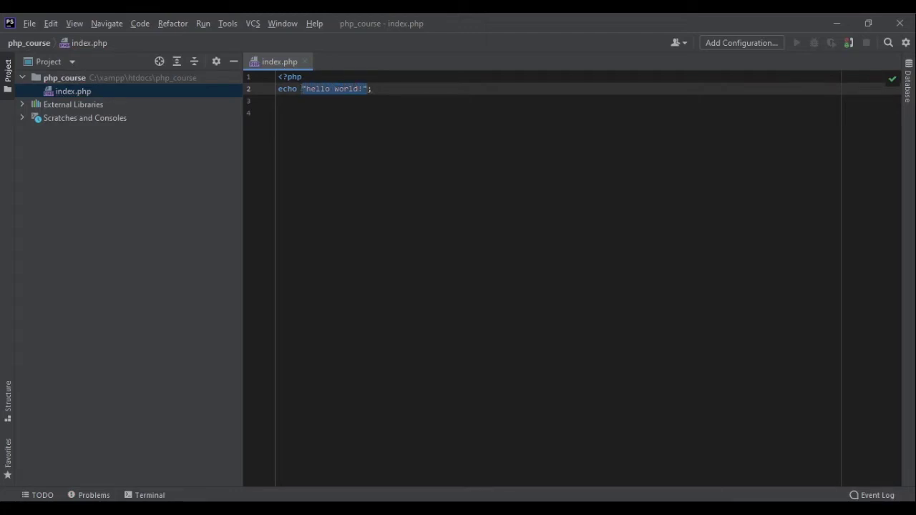
pyautogui.press('BackSpace')
pyautogui.press('BackSpace')
pyautogui.write('();')
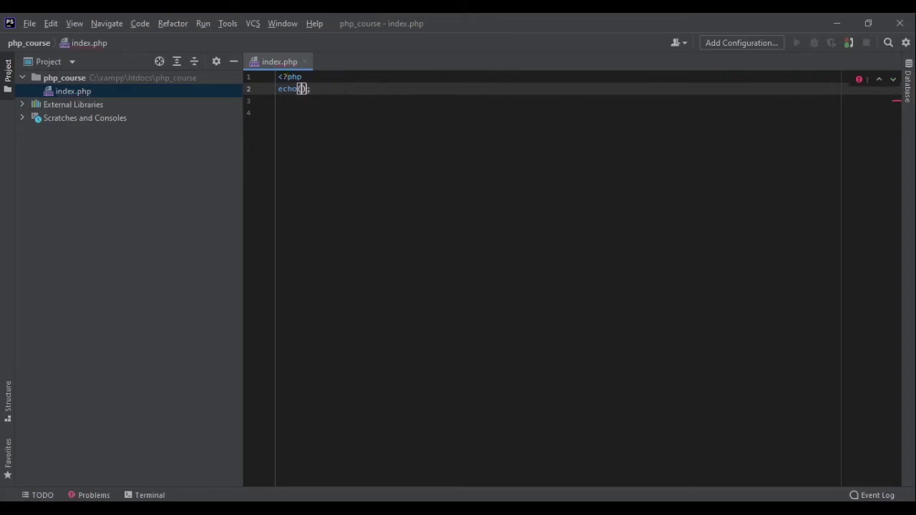
pyautogui.hotkey('ctrl', 'v')
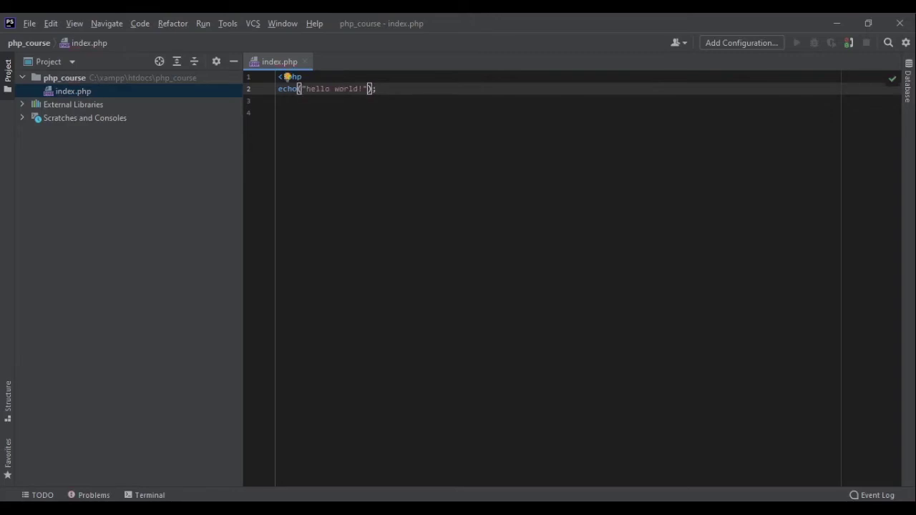
pyautogui.hotkey('ctrl', 'z')
pyautogui.hotkey('ctrl', 'z')
pyautogui.hotkey('ctrl', 'z')
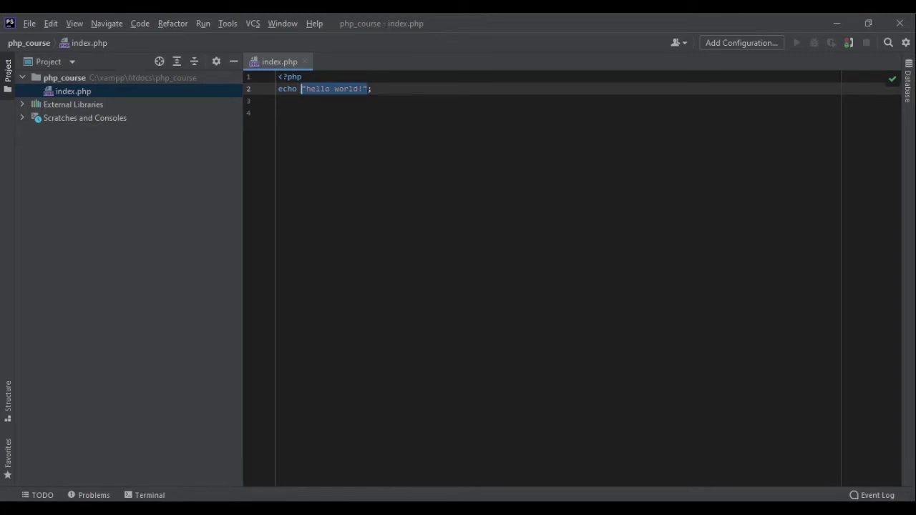
pyautogui.click(371, 89)
pyautogui.click(279, 112)
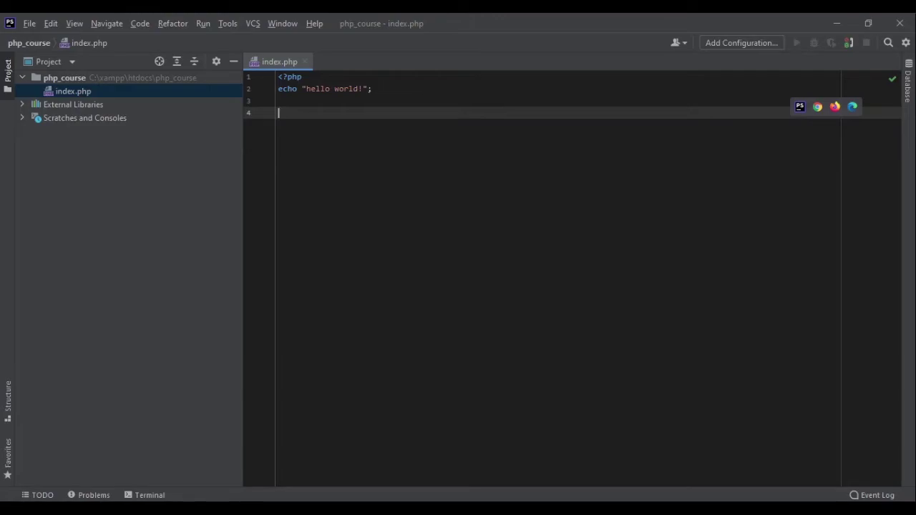
# Load localhost/ in Chrome's address bar.
pyautogui.hotkey('alt', 'Tab')
pyautogui.hotkey('ctrl', 'l')
pyautogui.write('localhost/')
pyautogui.press('Return')
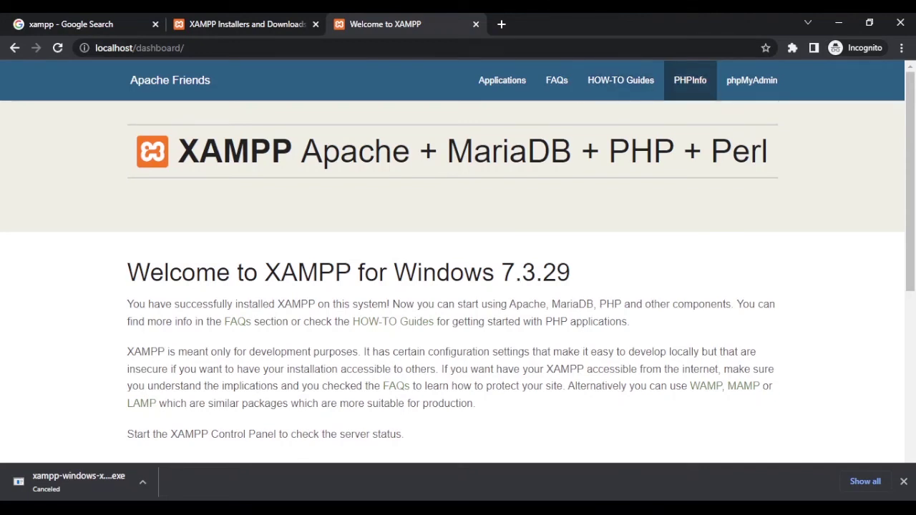
# Replace dashboard in the URL with php_course/index.php and load the page.
pyautogui.doubleClick(158, 48)
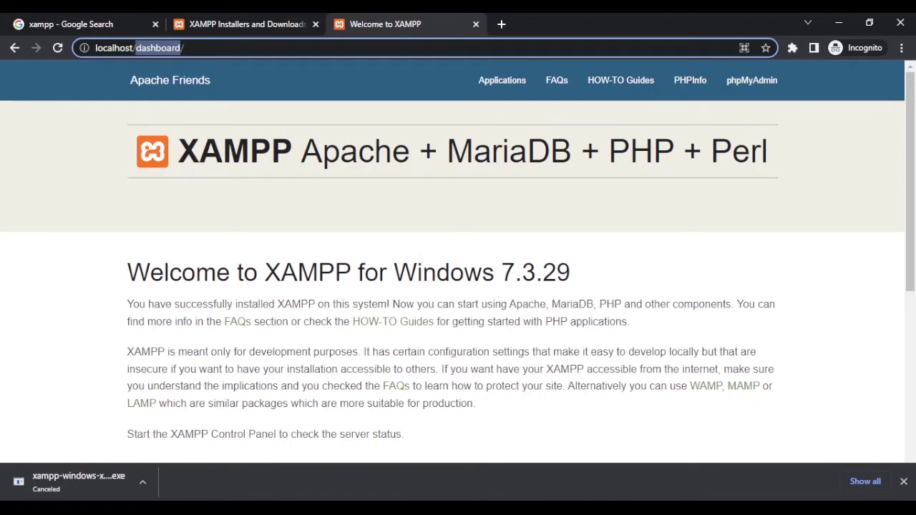
pyautogui.write('php_course')
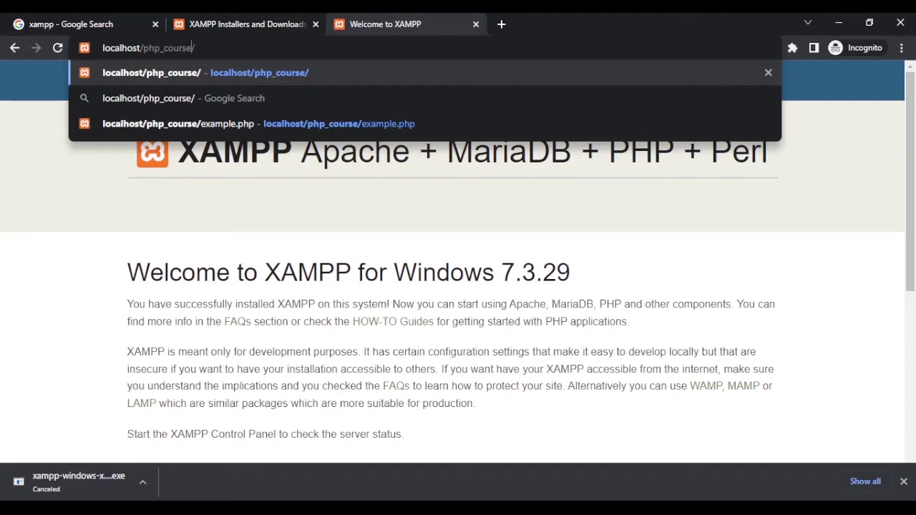
pyautogui.doubleClick(161, 47)
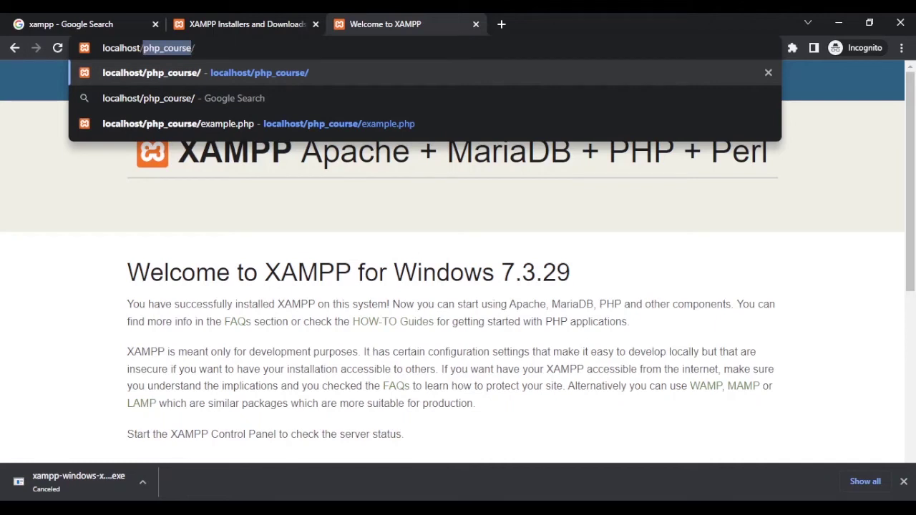
pyautogui.click(195, 47)
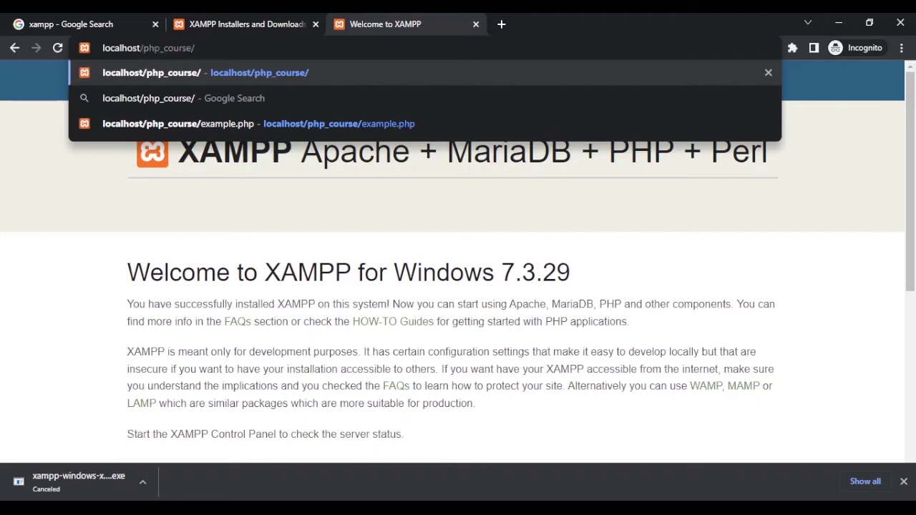
pyautogui.write('index.php')
pyautogui.press('Return')
# Highlight the hello world! output, then load localhost/php_course/ without the file name.
pyautogui.moveTo(58, 72); pyautogui.dragTo(4, 64)
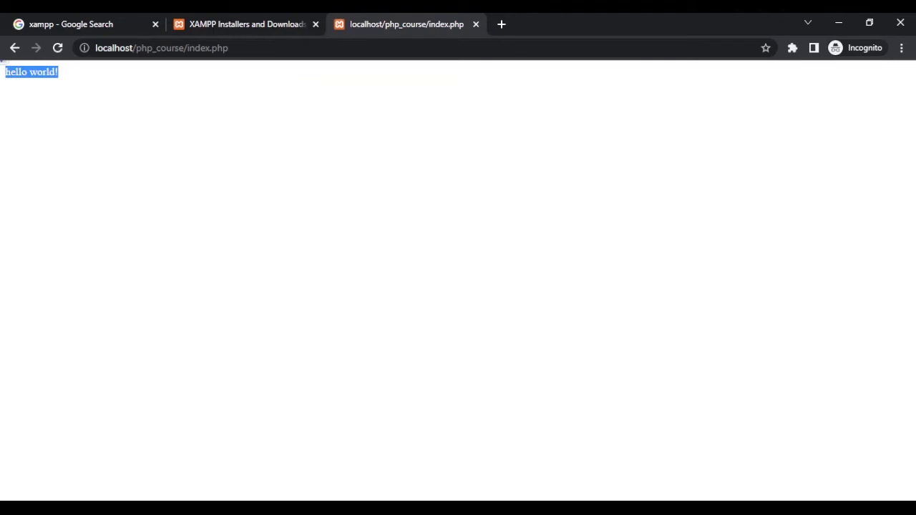
pyautogui.moveTo(228, 48); pyautogui.dragTo(188, 48)
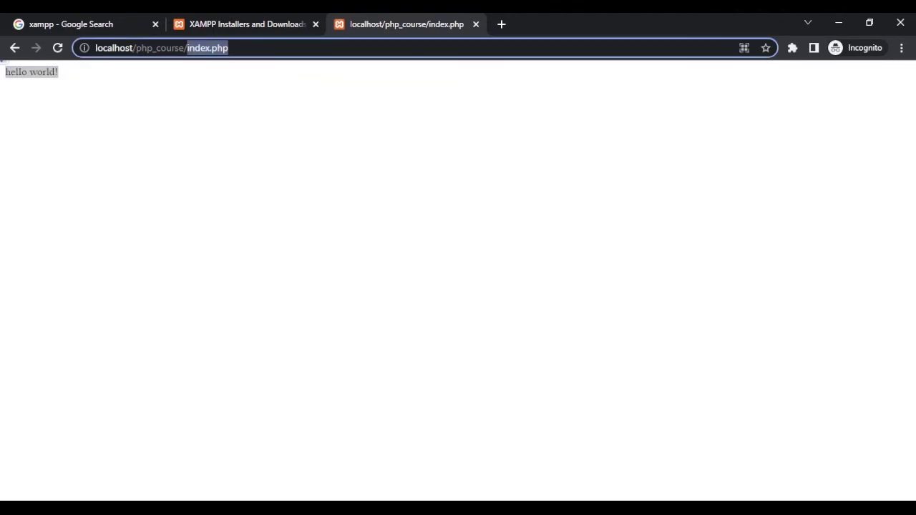
pyautogui.press('BackSpace')
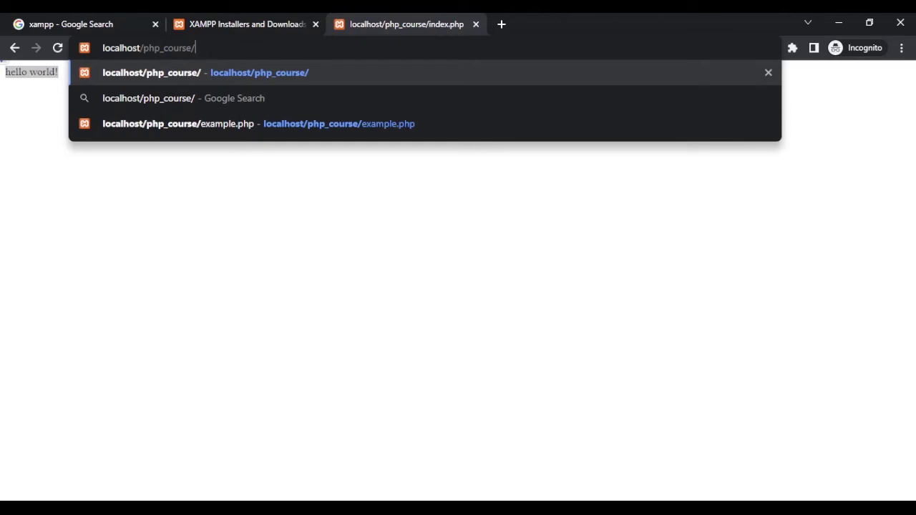
pyautogui.press('Return')
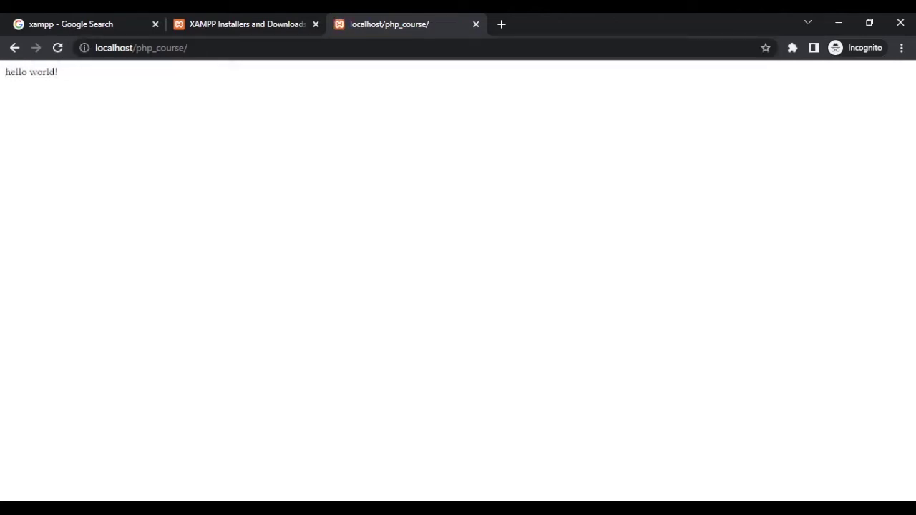
# Reload localhost/php_course/ to confirm hello world! still shows, then return to PhpStorm.
pyautogui.hotkey('ctrl', 'l')
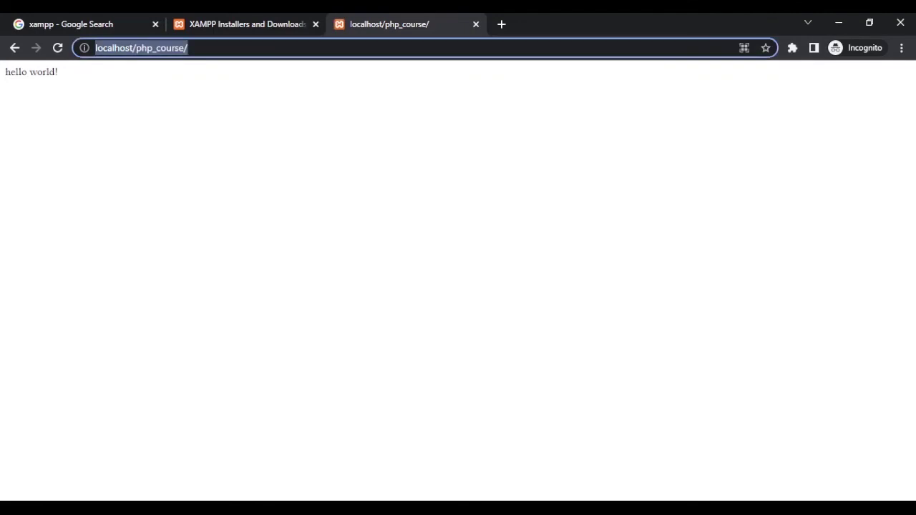
pyautogui.moveTo(59, 73)
pyautogui.mouseDown()
pyautogui.moveTo(2, 63)
pyautogui.moveTo(6, 72)
pyautogui.moveTo(55, 72)
pyautogui.mouseUp()
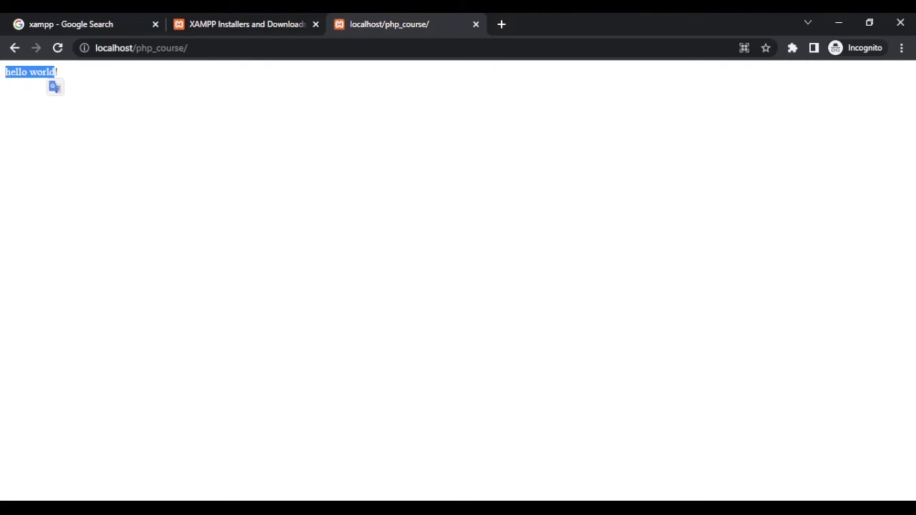
pyautogui.hotkey('ctrl', 'l')
pyautogui.press('Return')
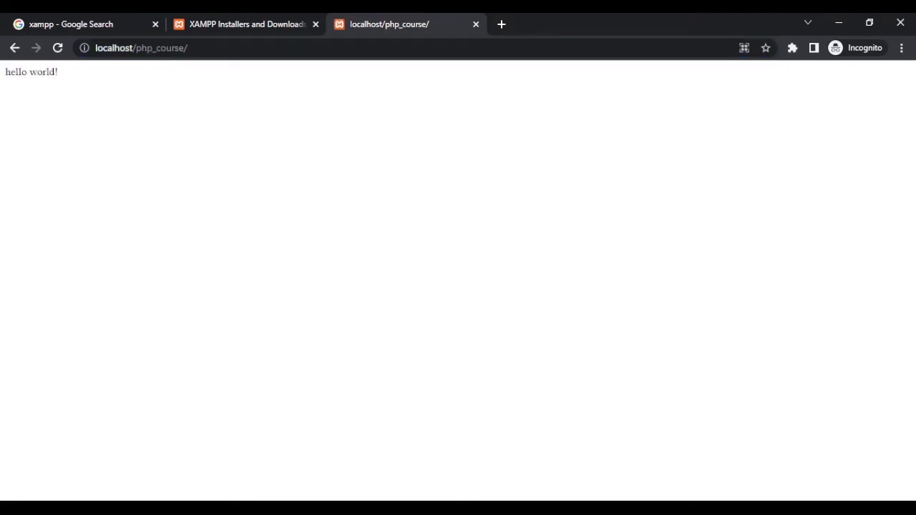
pyautogui.hotkey('alt', 'Tab')
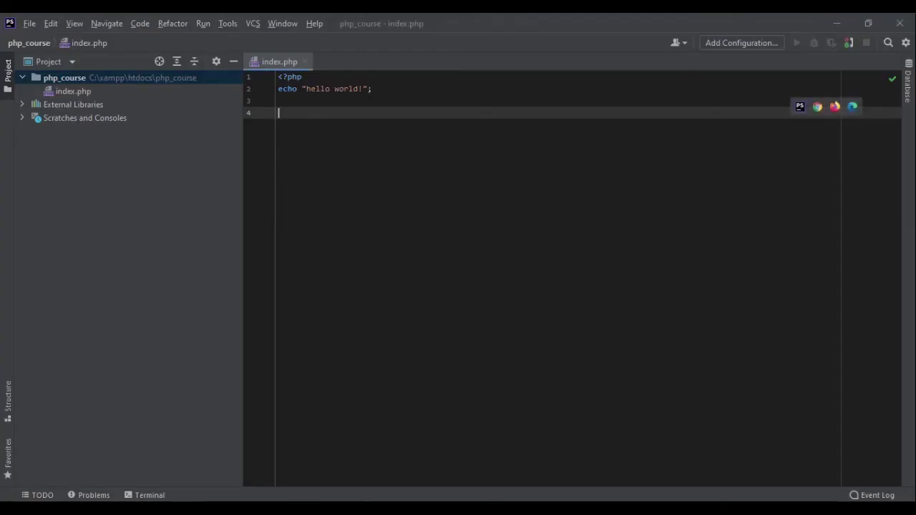
# Open PhpStorm's terminal, clear it and run php index.php.
pyautogui.hotkey('alt', 'F12')
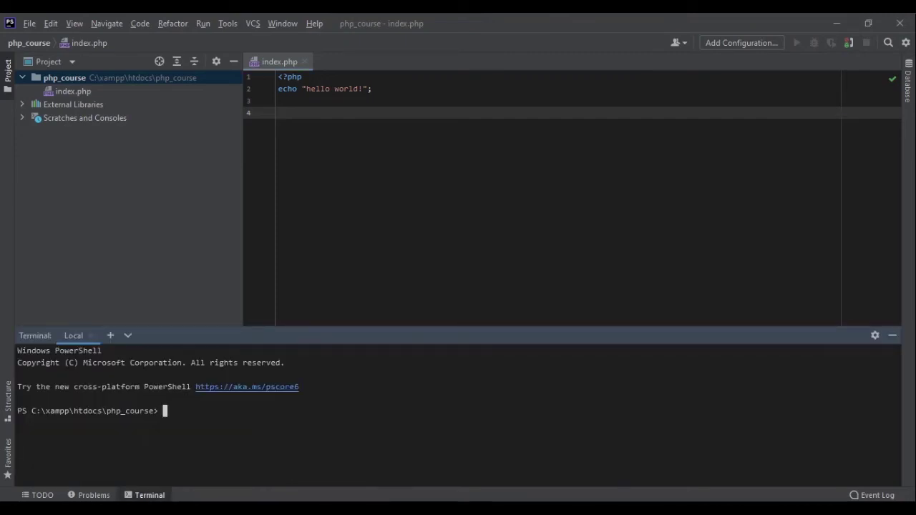
pyautogui.hotkey('ctrl', 'l')
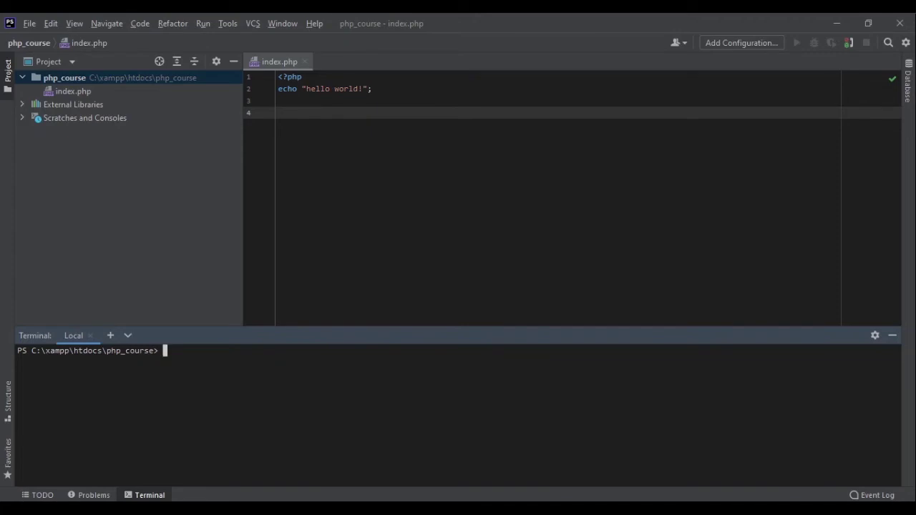
pyautogui.write('php index.php')
pyautogui.press('Return')
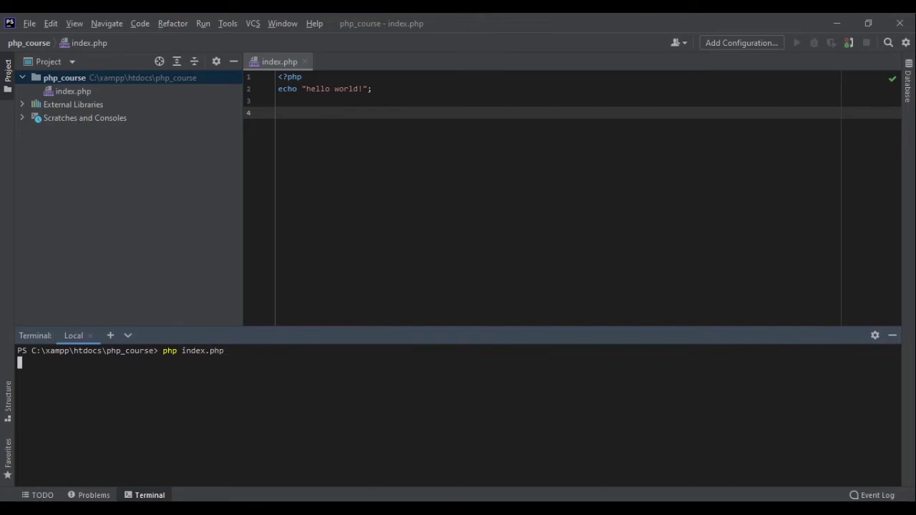